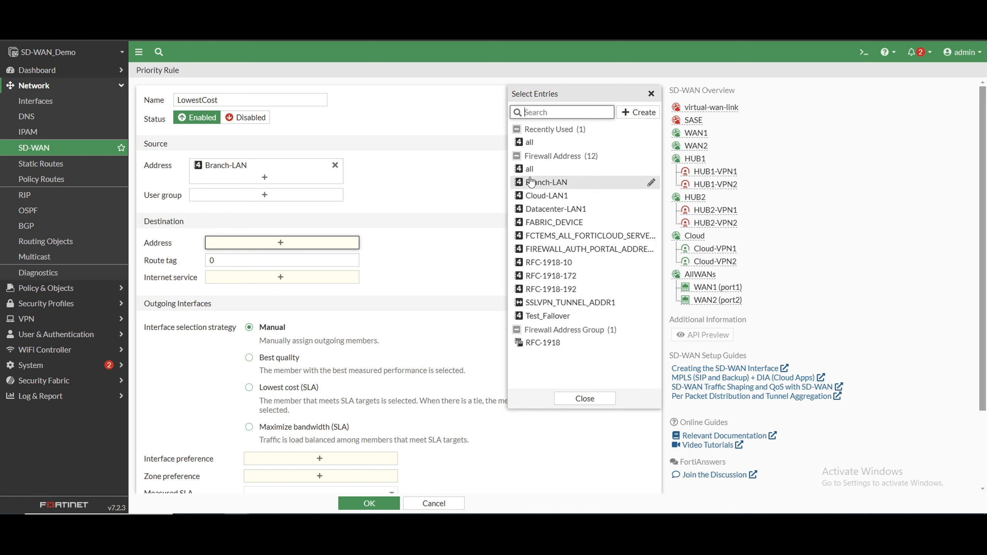
Set the rule's destination address to all and its interface selection strategy to Lowest cost (SLA).
left_click(552, 169)
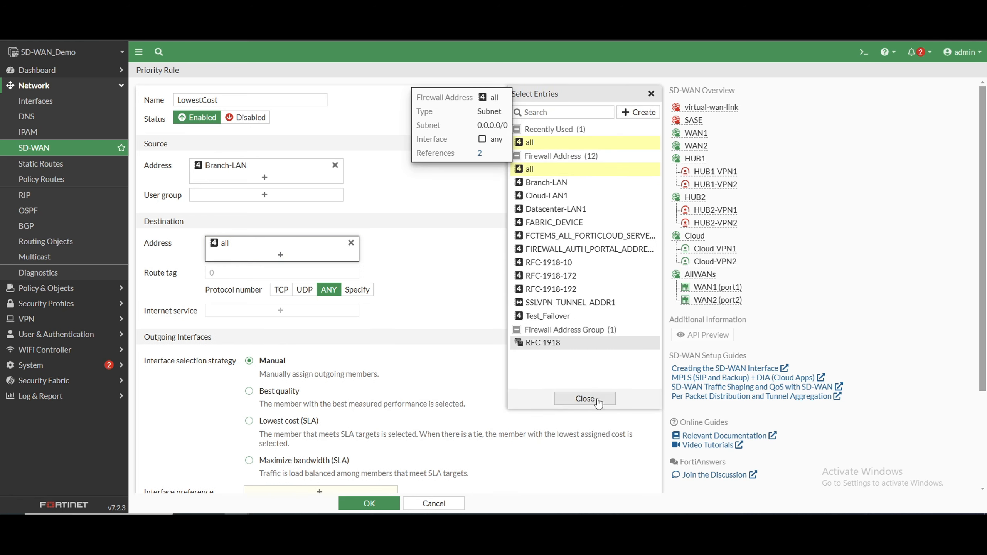
left_click(585, 398)
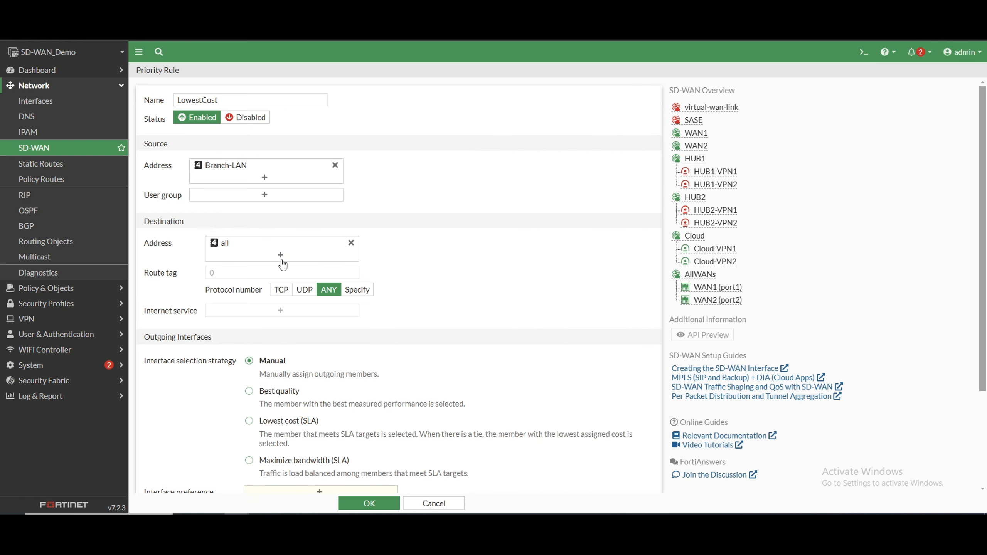
scroll(322, 306, "down", 2)
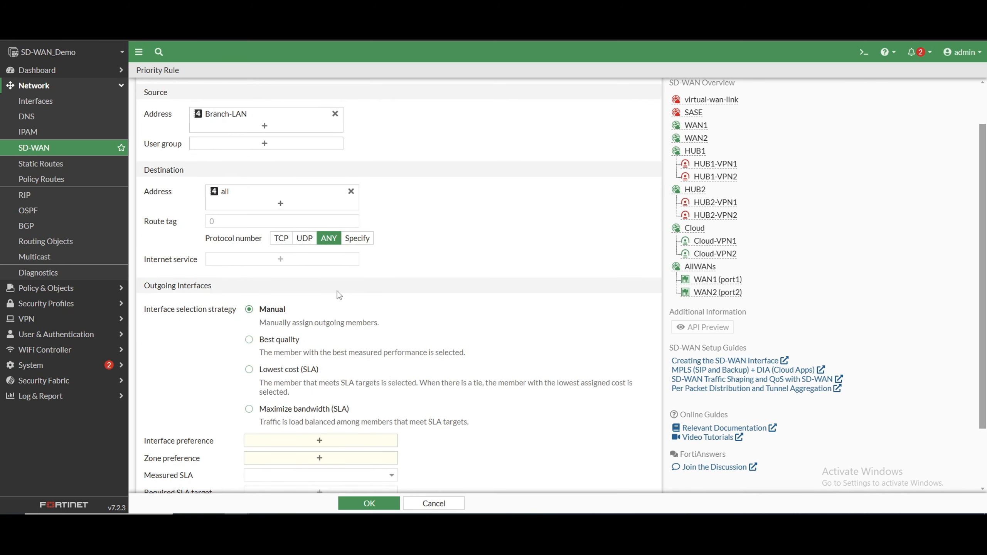
scroll(339, 295, "down", 2)
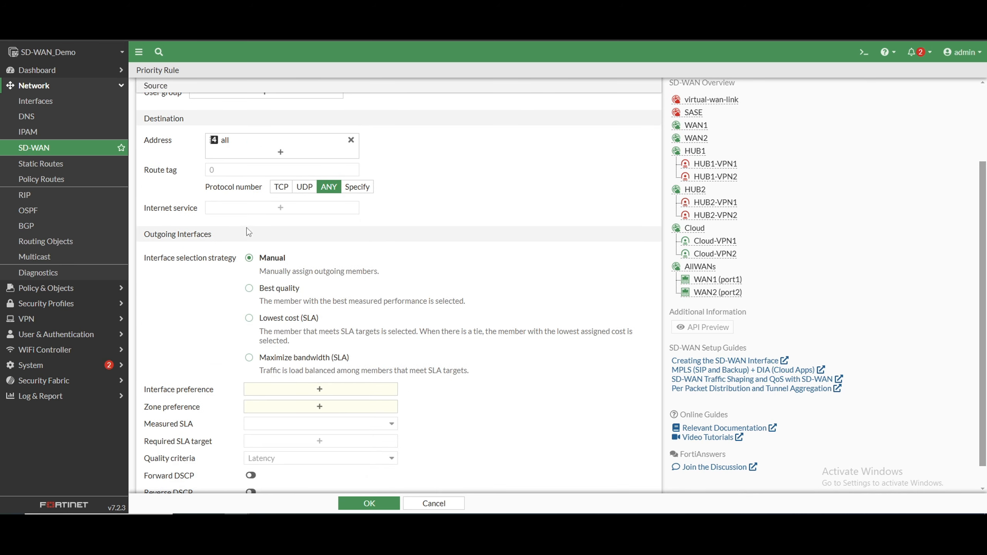
left_click(249, 319)
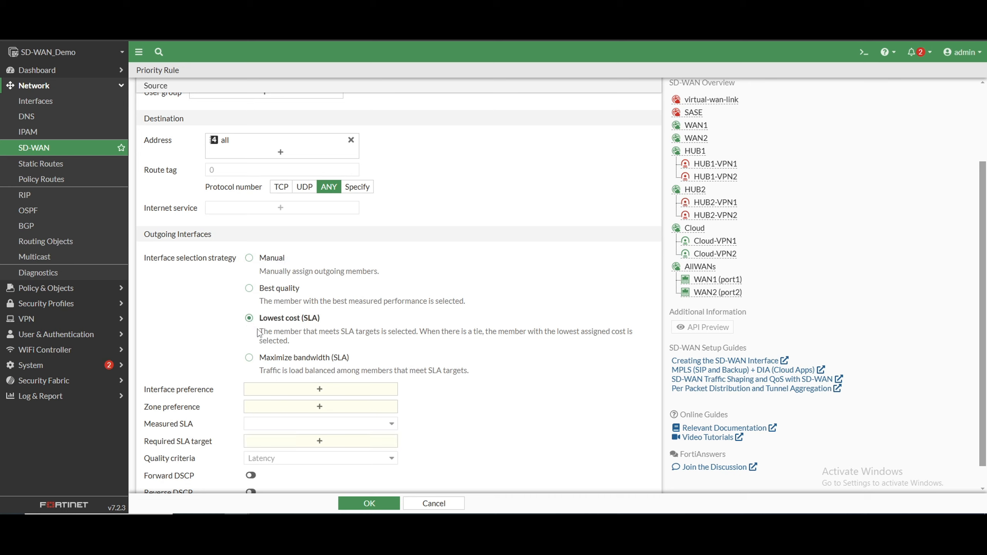
Set the rule's interface preference to WAN1 (port1) and WAN2 (port2), and its zone preference to AllWANs.
left_click(301, 394)
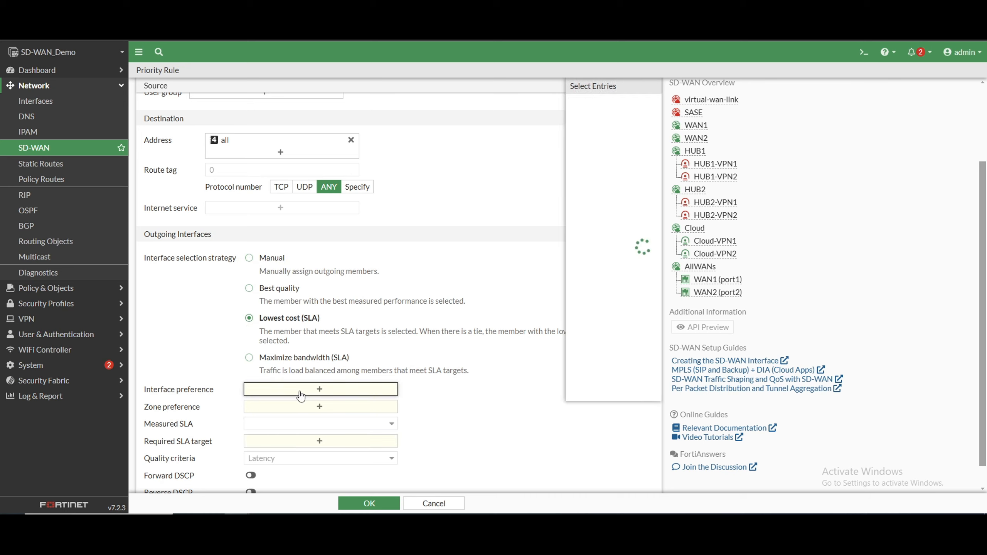
left_click(551, 217)
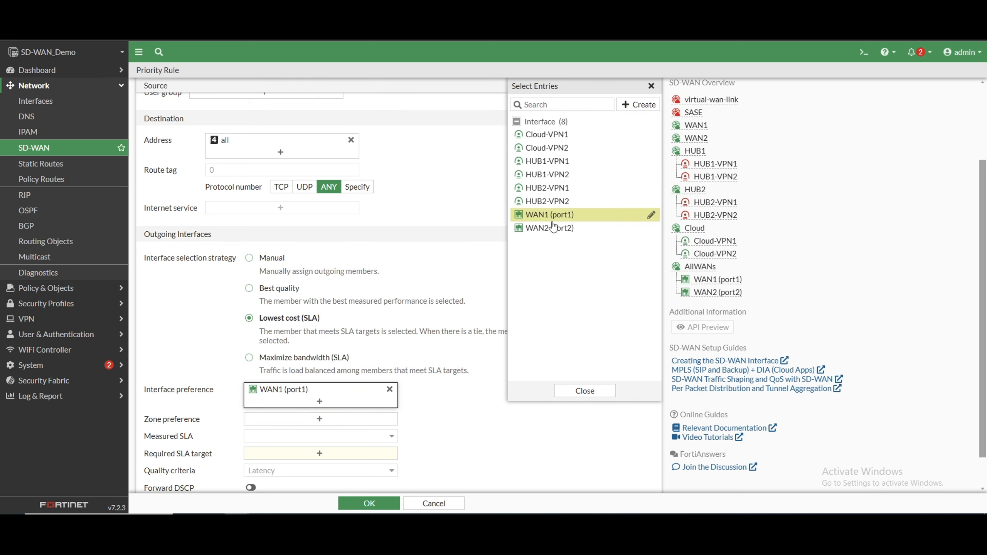
left_click(552, 227)
left_click(585, 390)
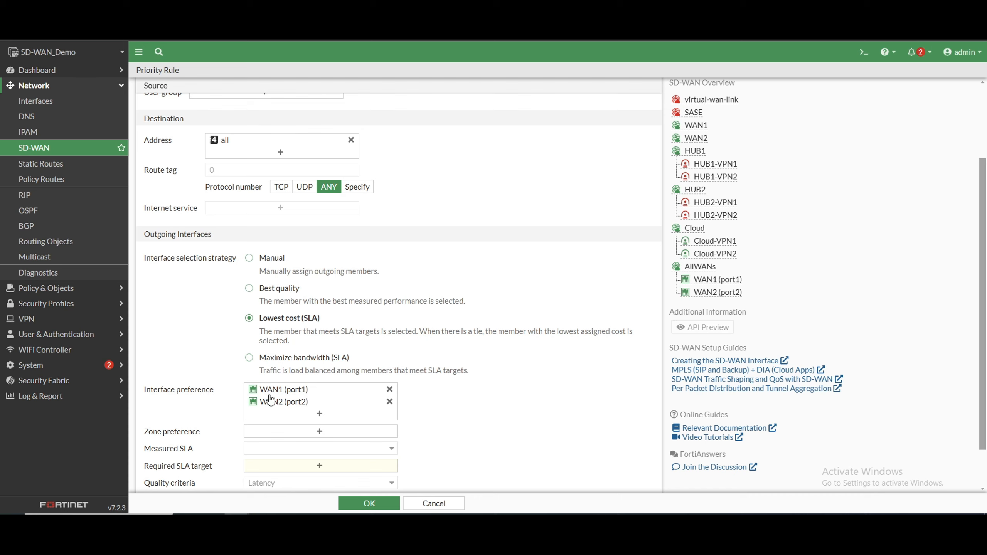
mouse_move(272, 390)
left_click(303, 437)
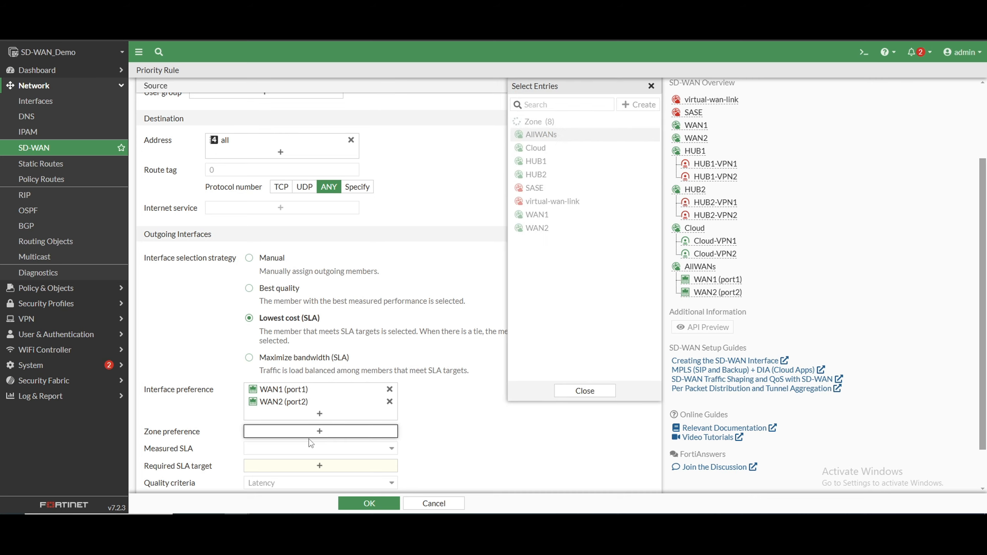
left_click(540, 136)
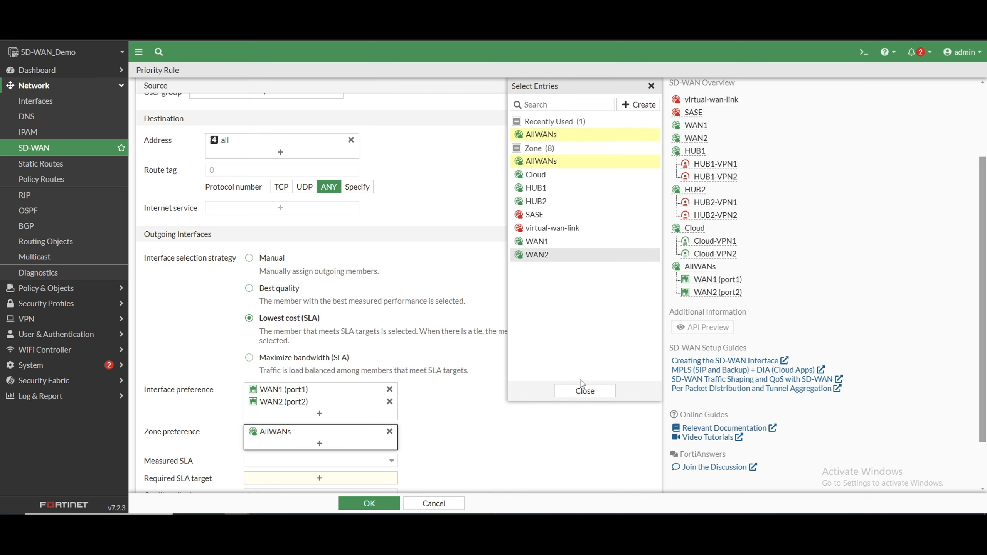
left_click(585, 391)
Choose Ping Google#1 as the required SLA target and save the LowestCost rule.
scroll(307, 413, "down", 2)
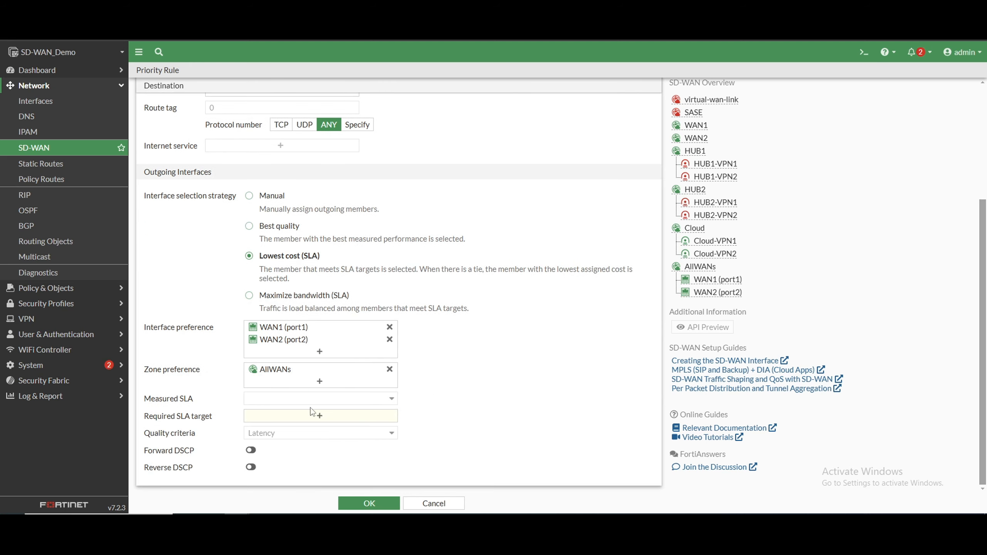
left_click(296, 417)
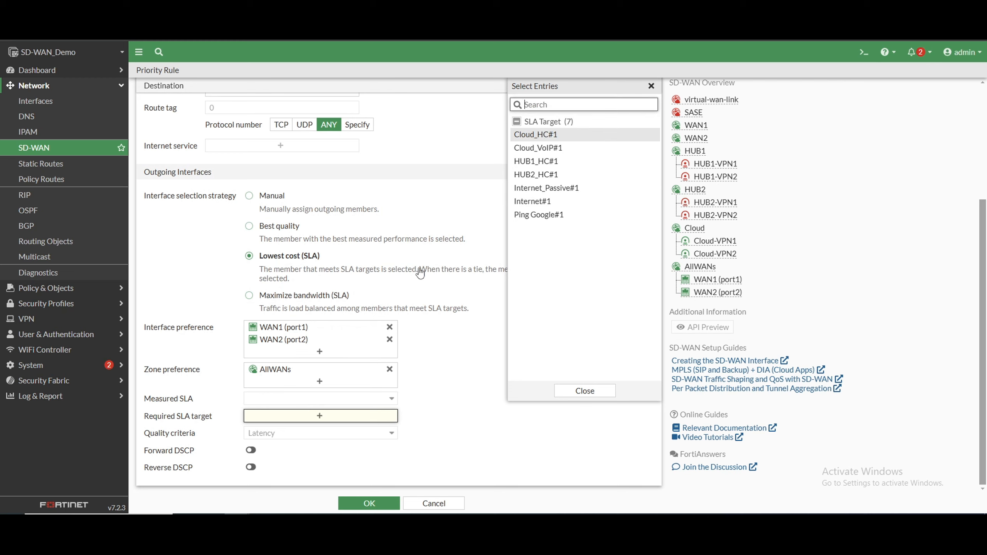
left_click(551, 215)
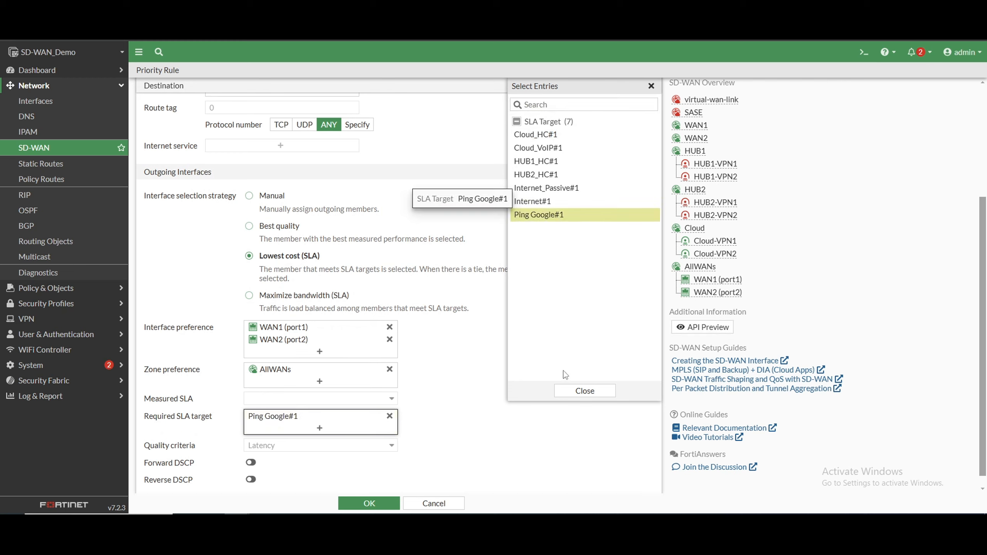
left_click(568, 392)
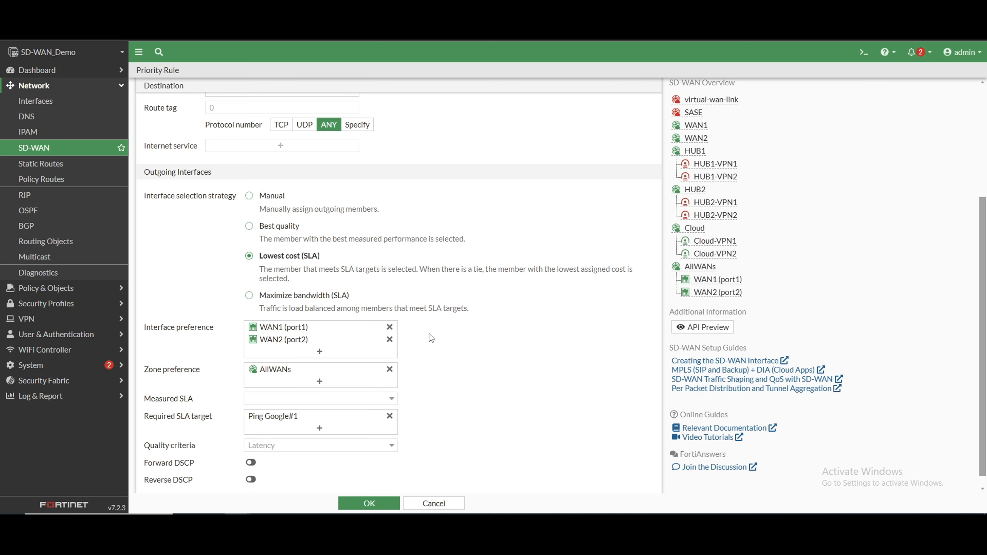
left_click(371, 503)
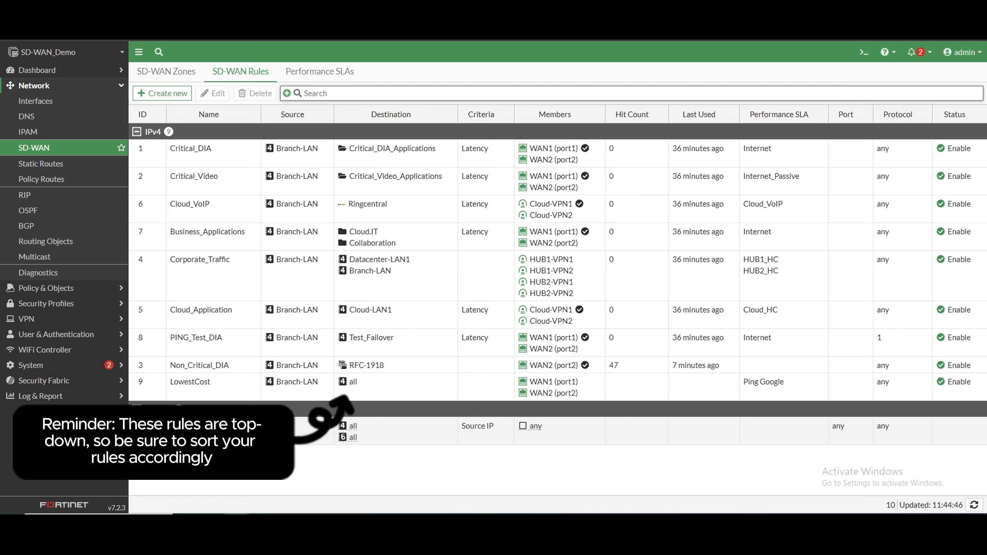
Create a new firewall policy named Catch All.
left_click(54, 289)
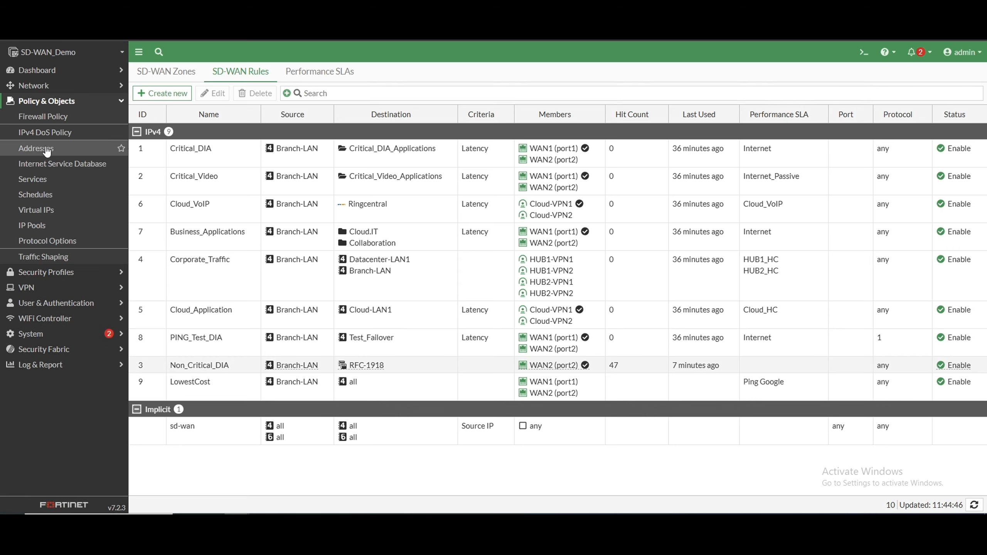
left_click(50, 119)
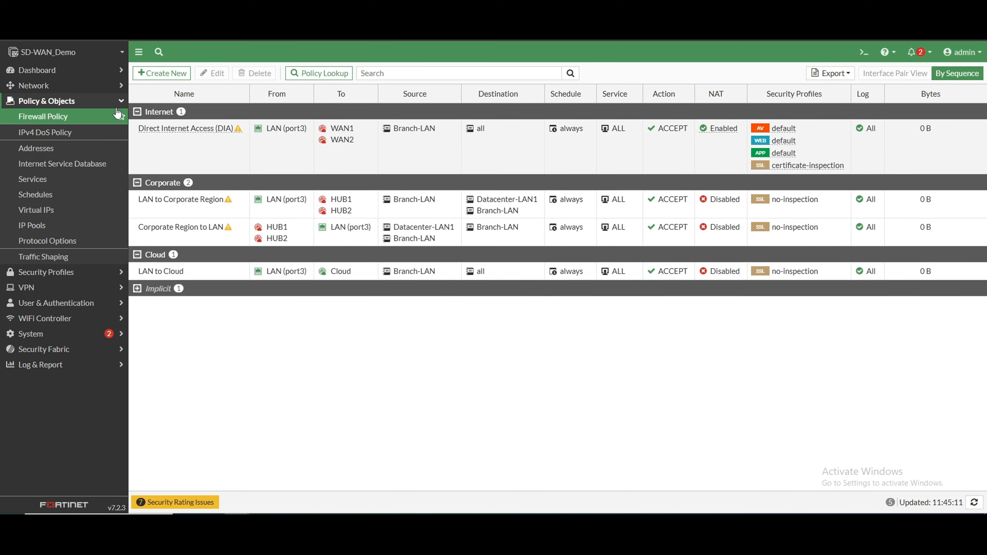
left_click(161, 73)
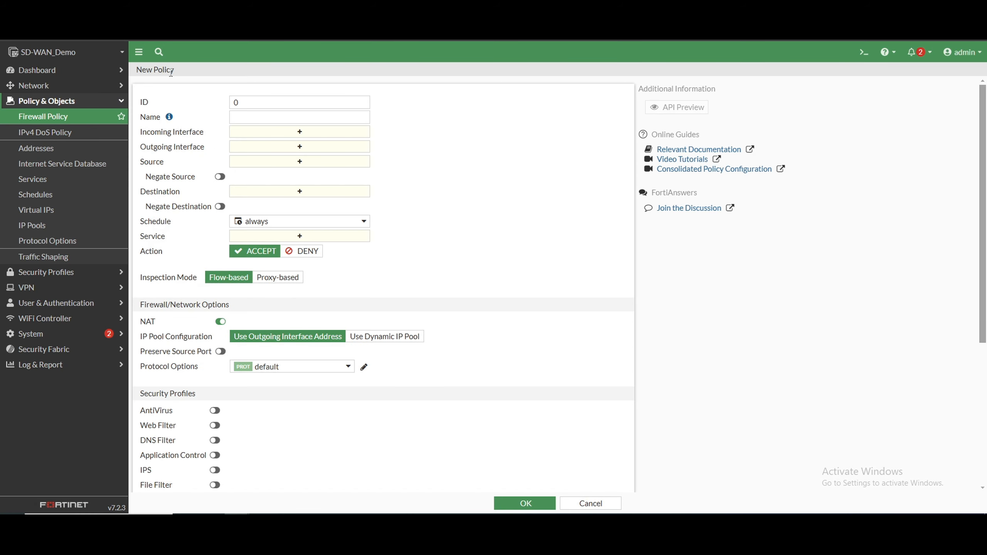
left_click(253, 118)
type("Cat")
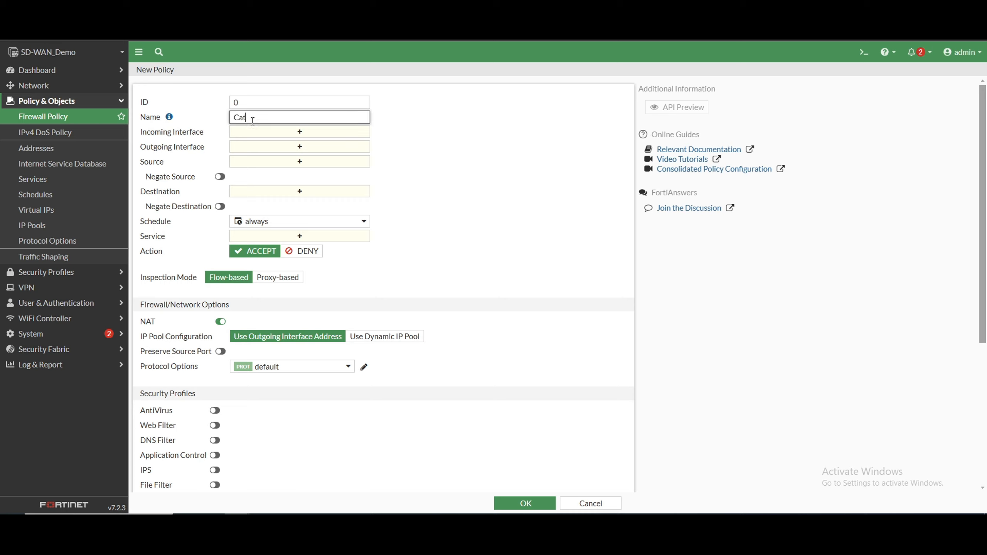
type("ch All")
Set the policy's incoming interface to LAN (port3) and its outgoing interface to the AllWANs zone.
left_click(267, 134)
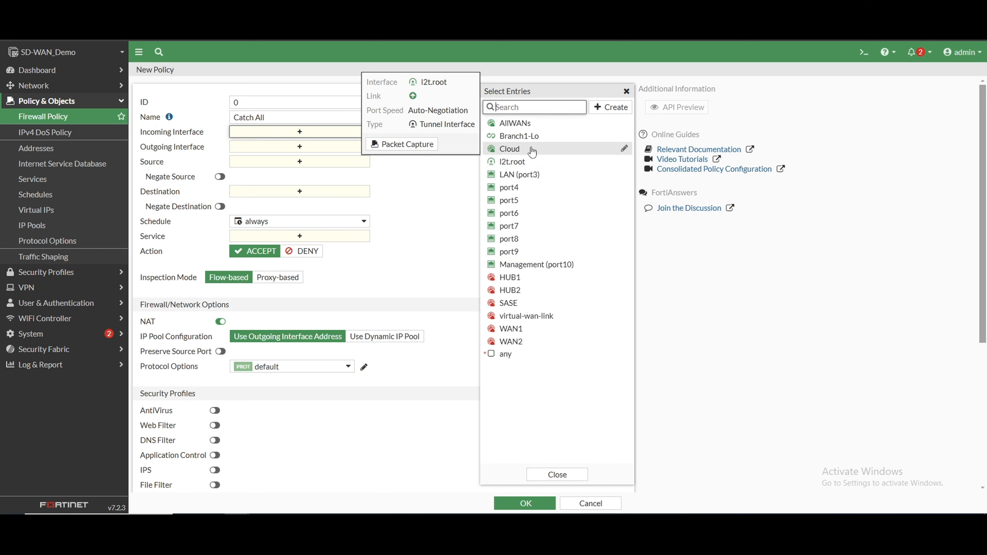
left_click(523, 175)
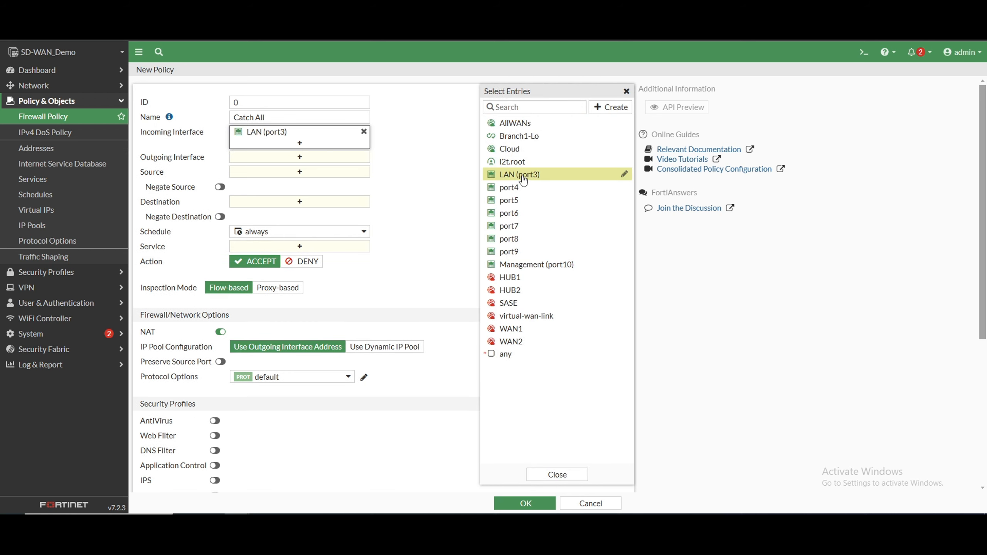
left_click(346, 159)
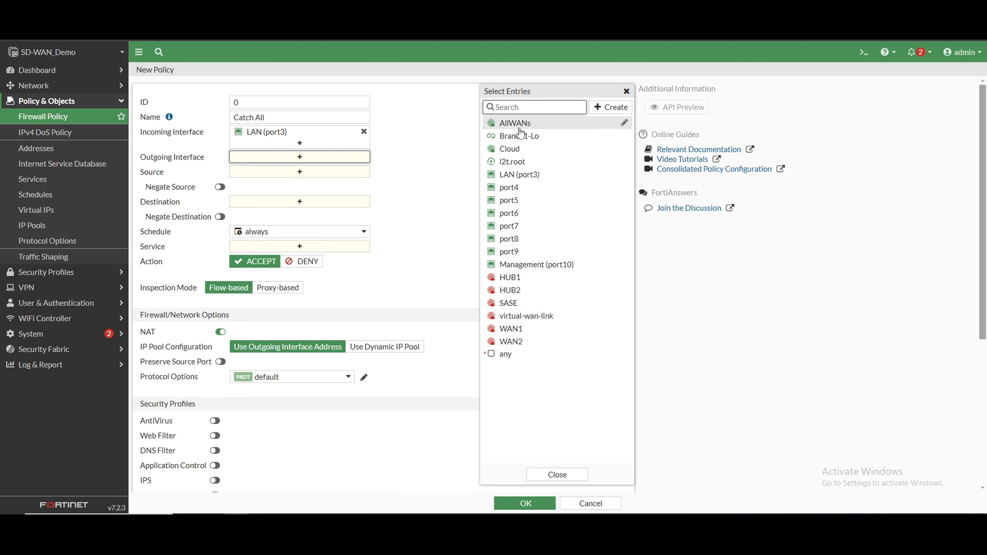
left_click(491, 124)
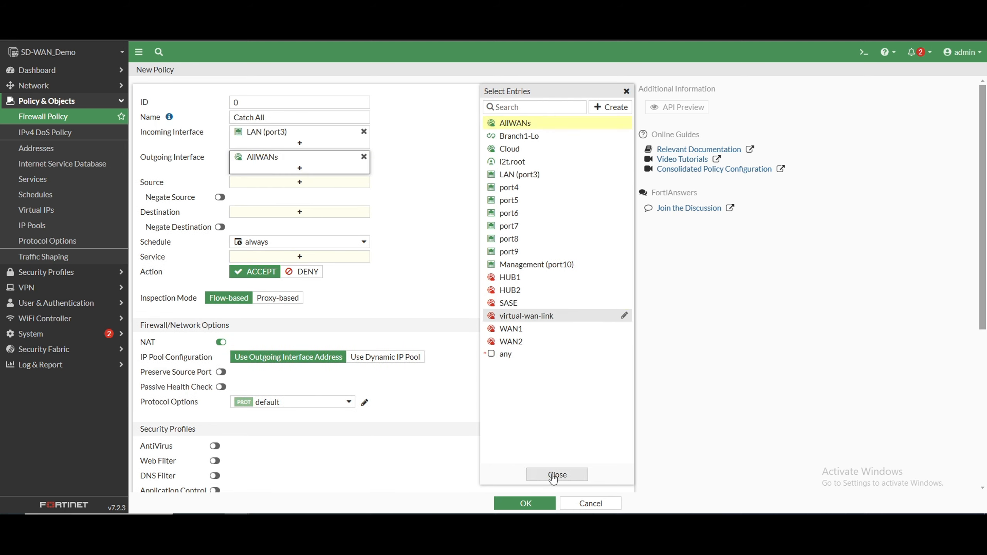
left_click(556, 474)
Set both the source and the destination address of the Catch All policy to all.
left_click(316, 187)
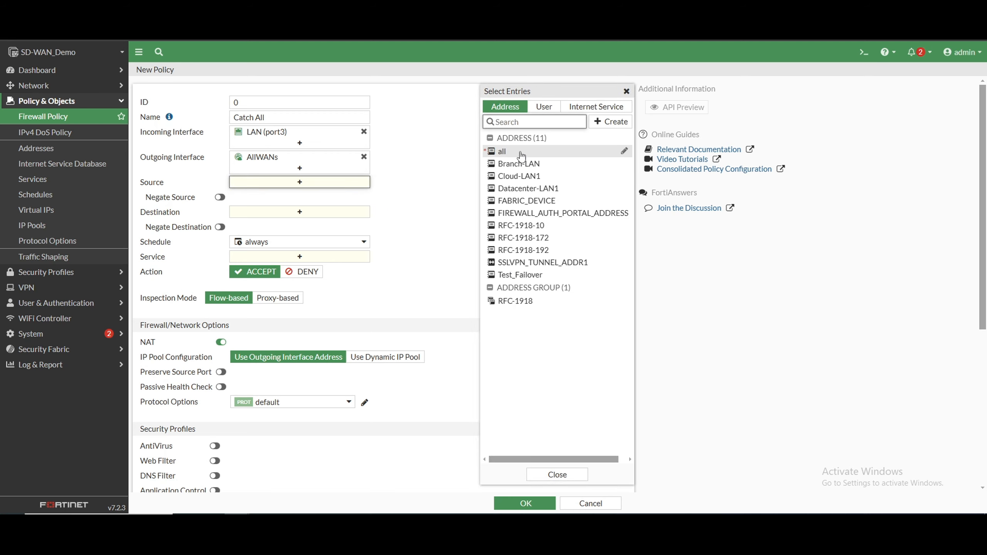
left_click(503, 151)
left_click(369, 222)
left_click(368, 221)
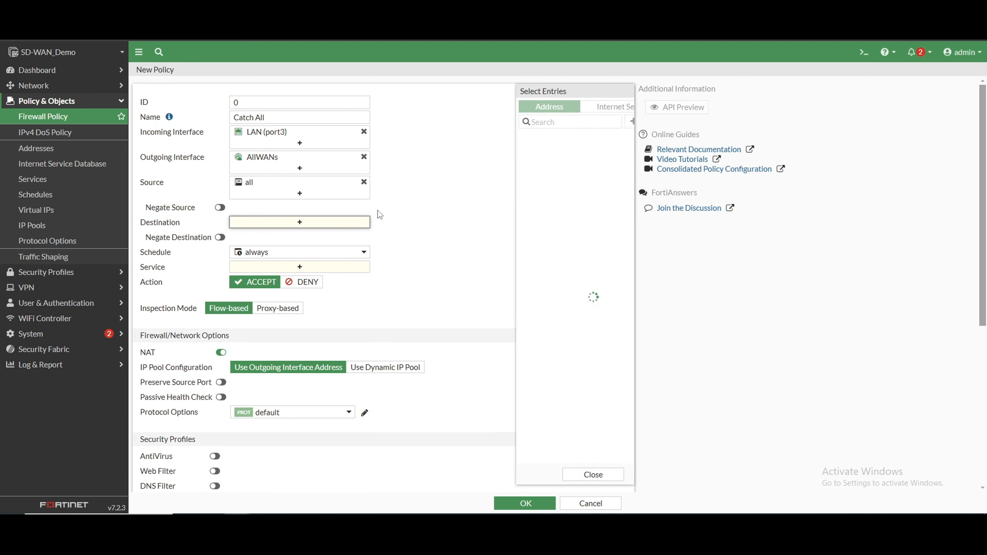
left_click(515, 153)
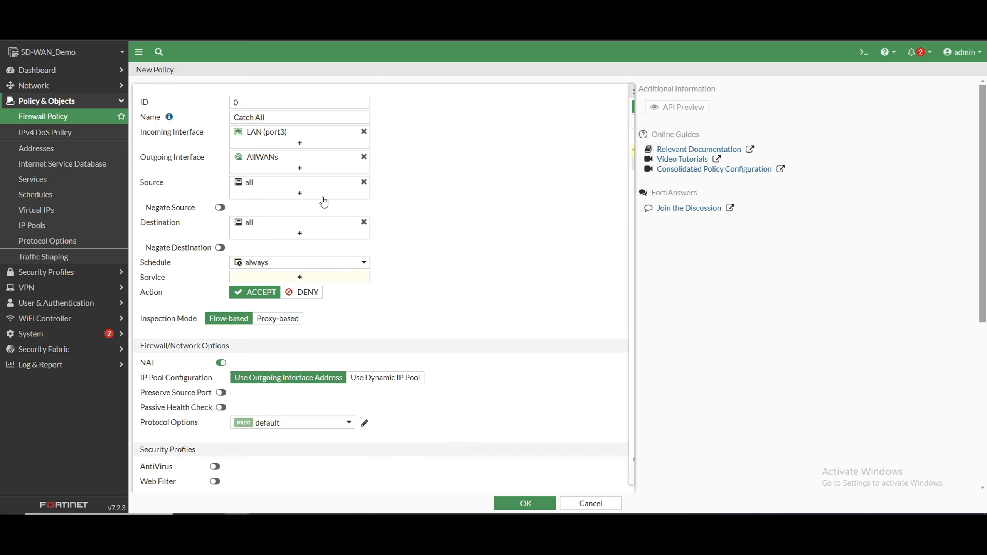
Change the policy's source address to Branch-LAN.
left_click(317, 187)
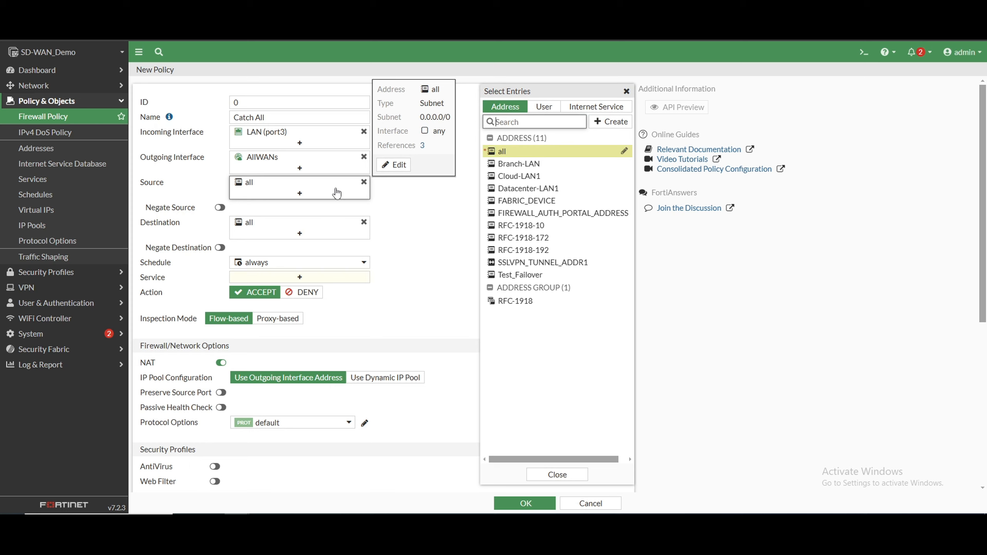
left_click(525, 168)
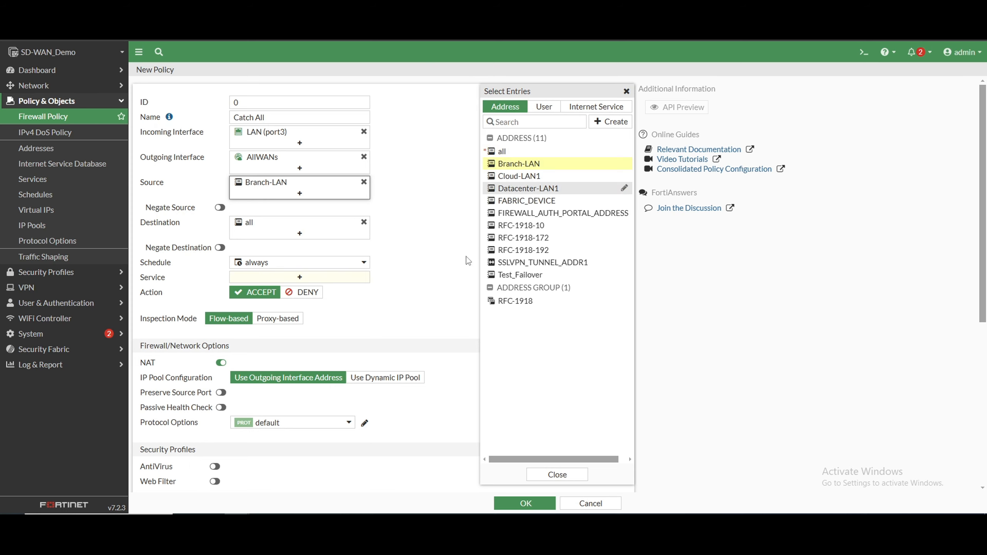
left_click(547, 475)
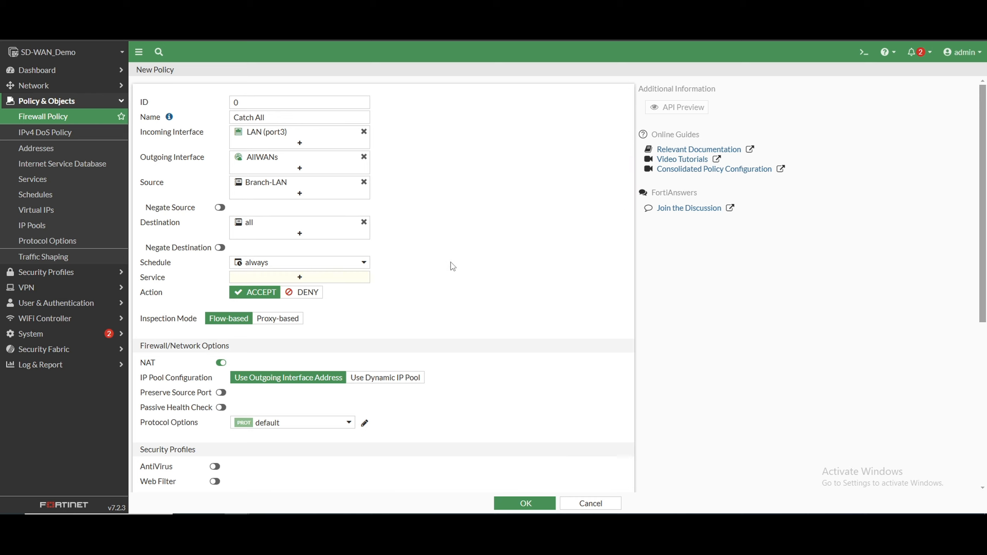
Set the policy's service to ALL.
mouse_move(273, 230)
left_click(284, 277)
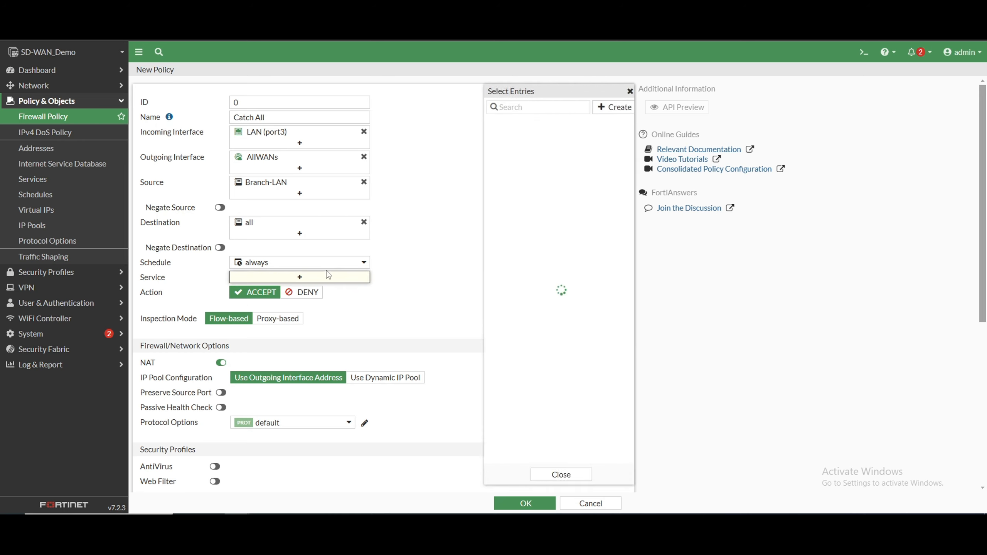
left_click(504, 148)
left_click(552, 474)
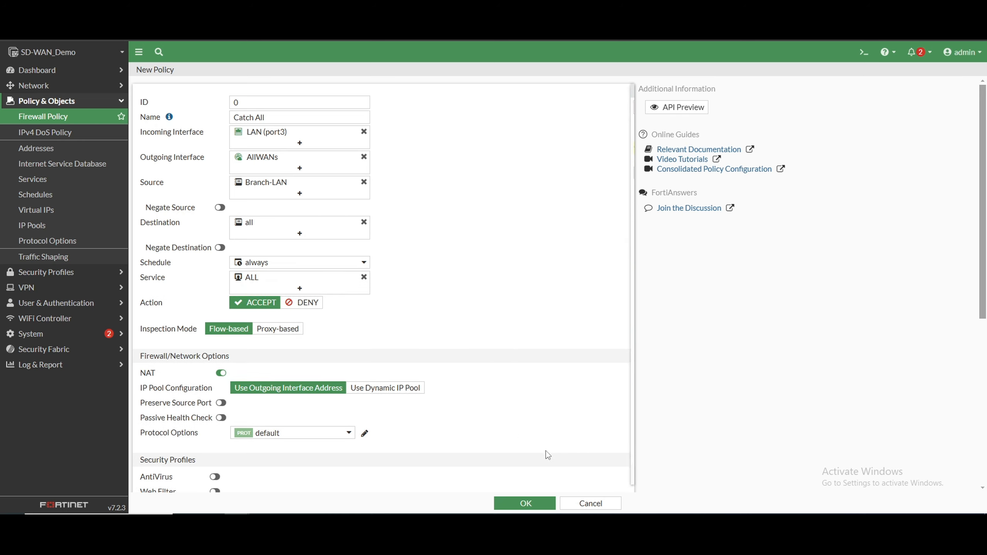
Enable the AntiVirus and Web Filter security profiles on the Catch All policy and save it.
scroll(452, 323, "down", 3)
scroll(405, 293, "down", 2)
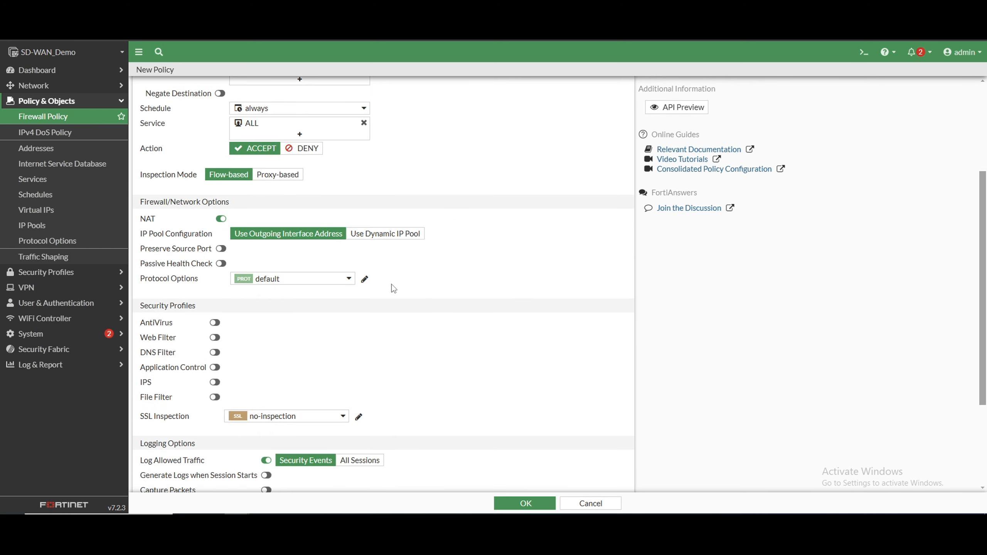
scroll(272, 276, "down", 2)
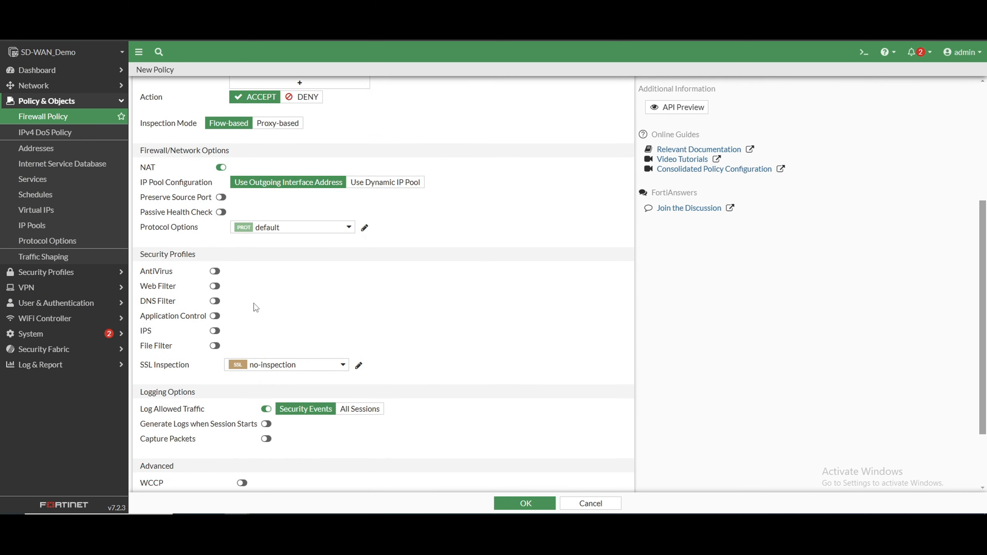
left_click(214, 271)
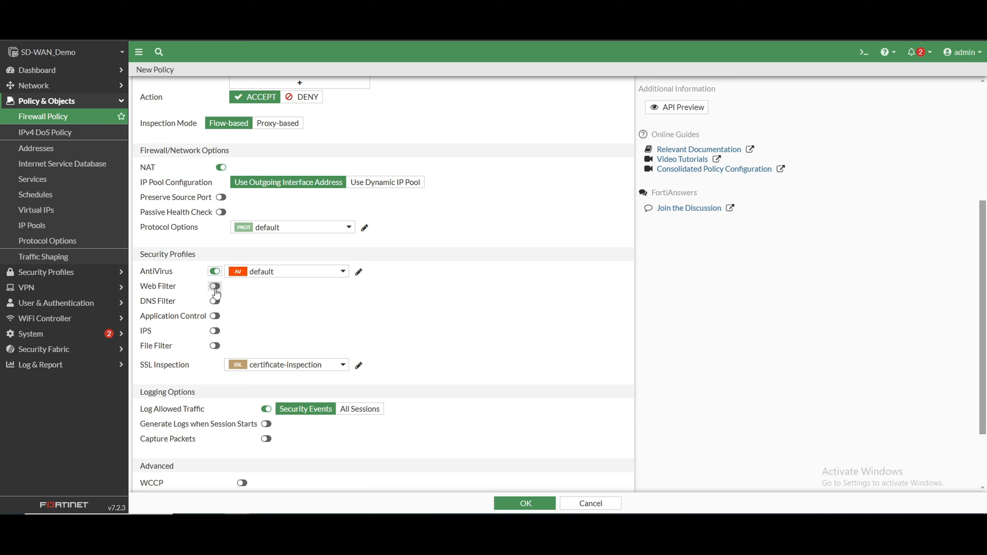
left_click(214, 287)
mouse_move(241, 297)
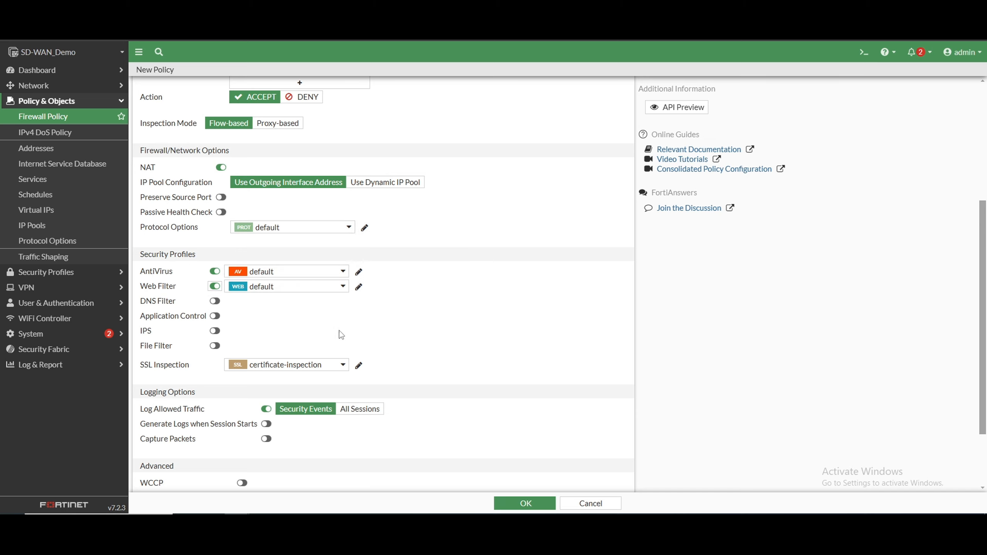
scroll(341, 335, "down", 3)
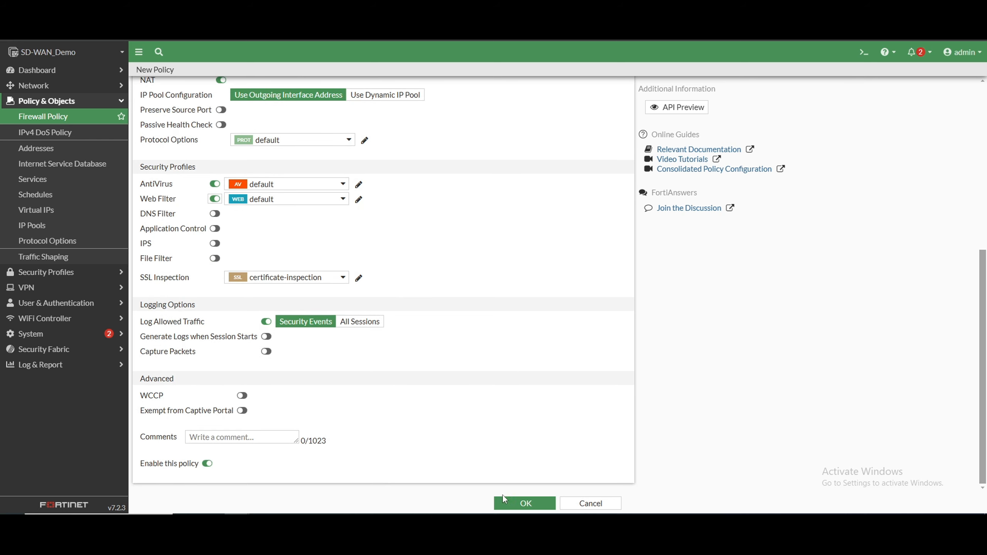
left_click(525, 503)
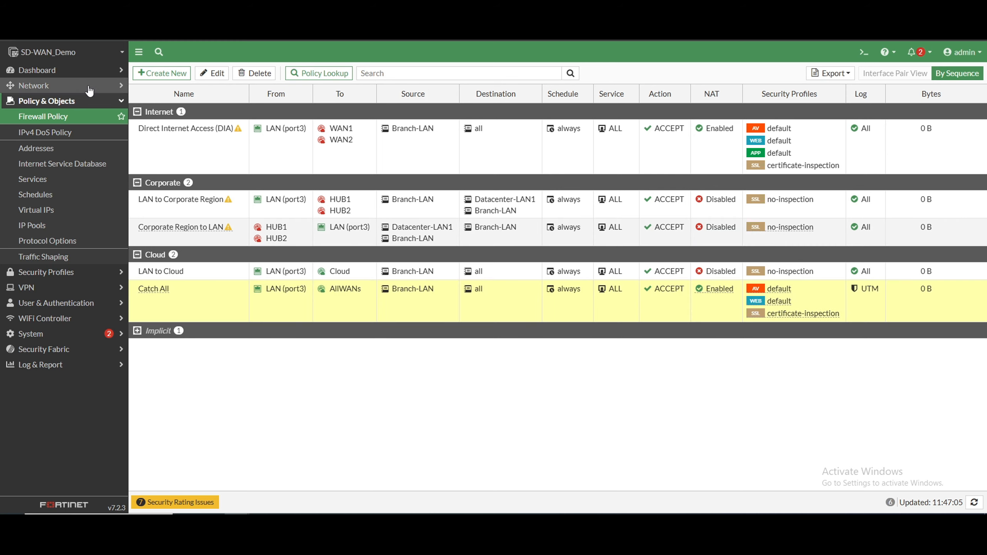
Open the SD-WAN monitor from the Network dashboard and select the WAN1 (port1) interface to examine its link health and traffic.
left_click(54, 71)
left_click(47, 117)
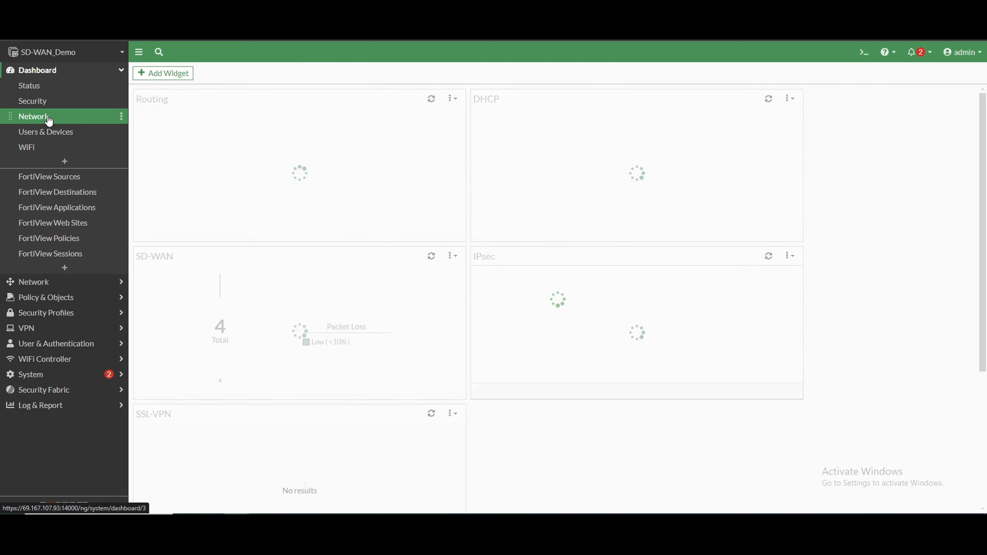
left_click(249, 290)
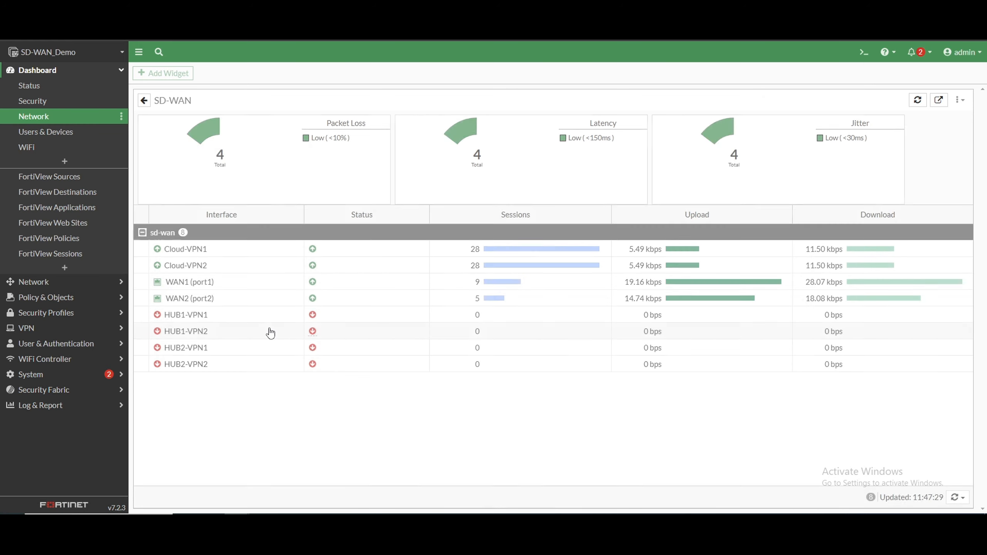
left_click(262, 288)
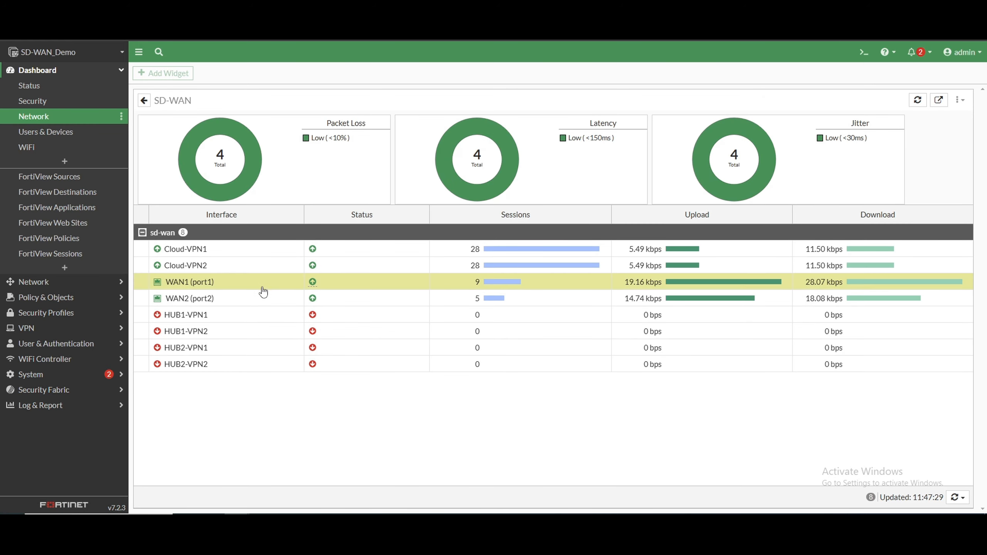